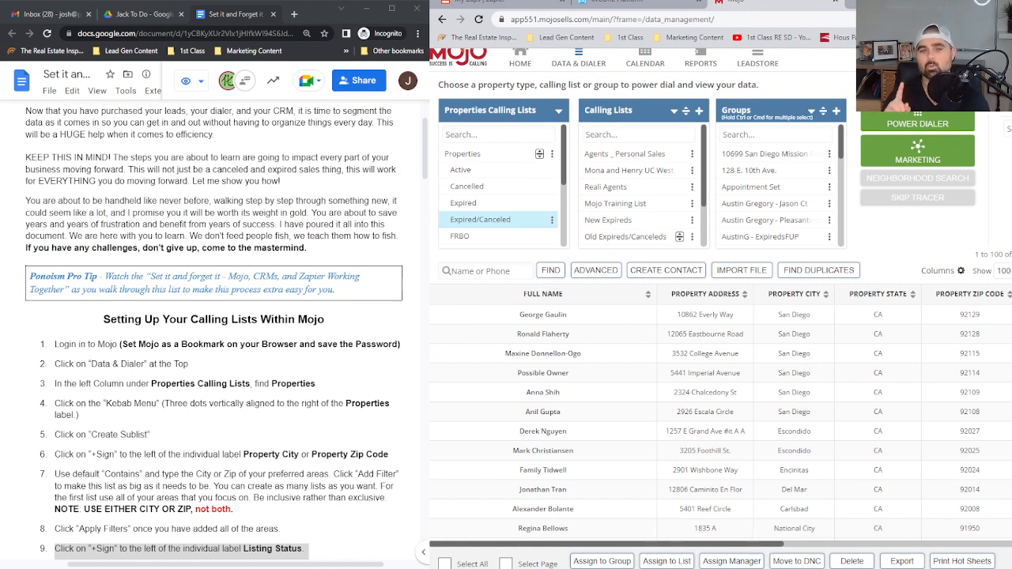
pyautogui.scroll(2, 214, 316)
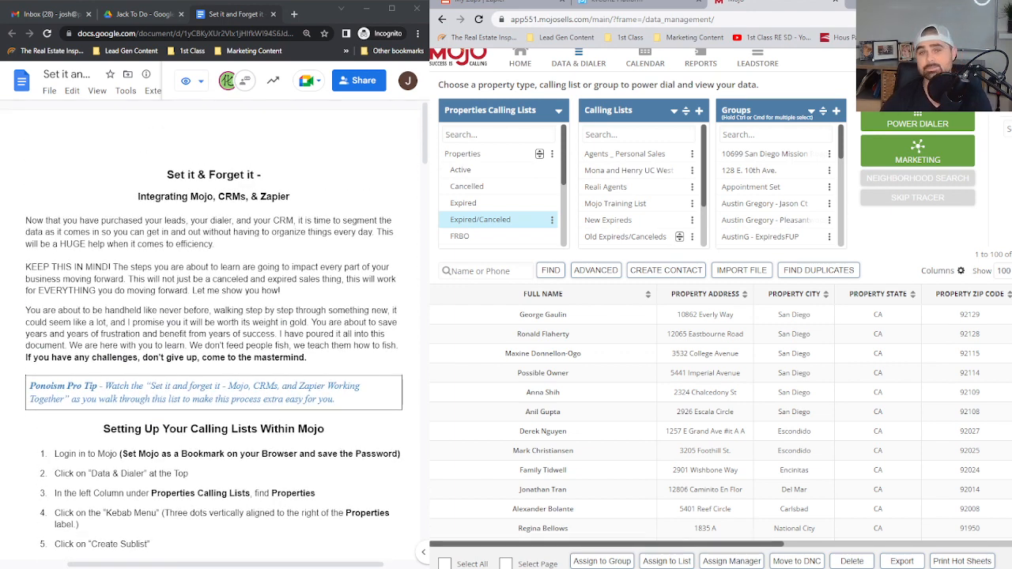
pyautogui.scroll(-3, 214, 328)
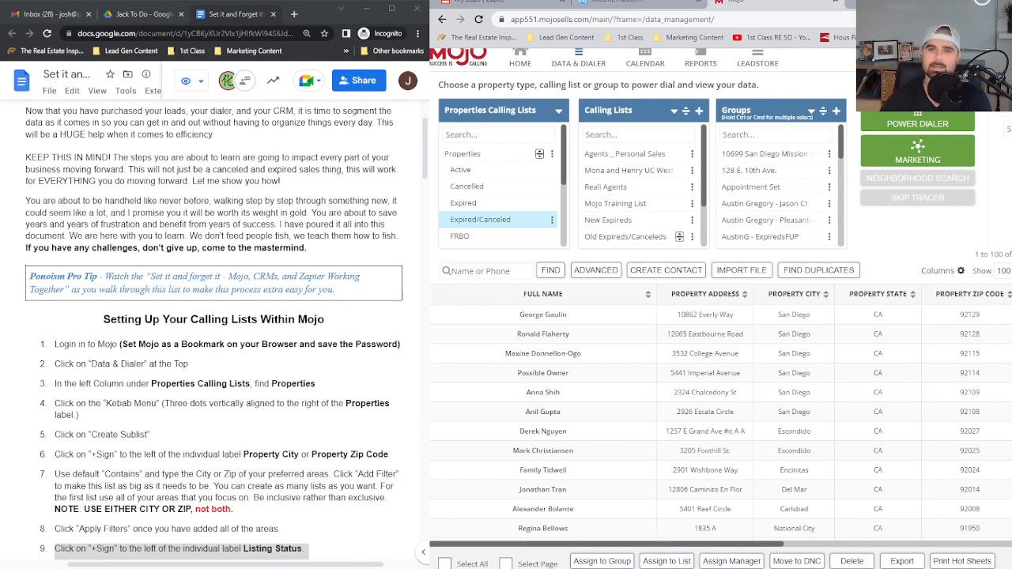
pyautogui.scroll(-2, 214, 328)
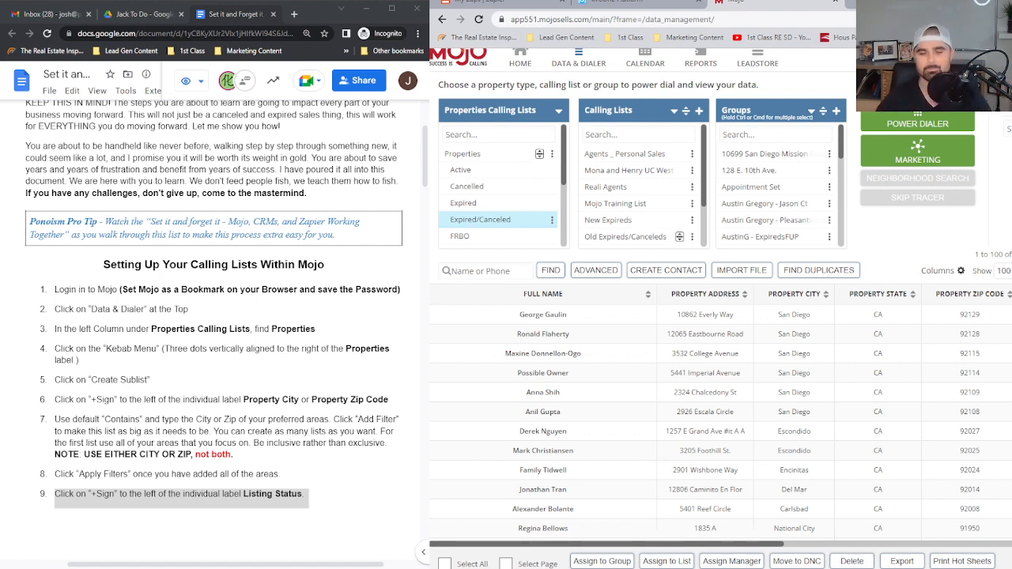
# Go to Mojo's home page and open the Data & Dialer page from there
pyautogui.scroll(1, 720, 293)
pyautogui.click(520, 67)
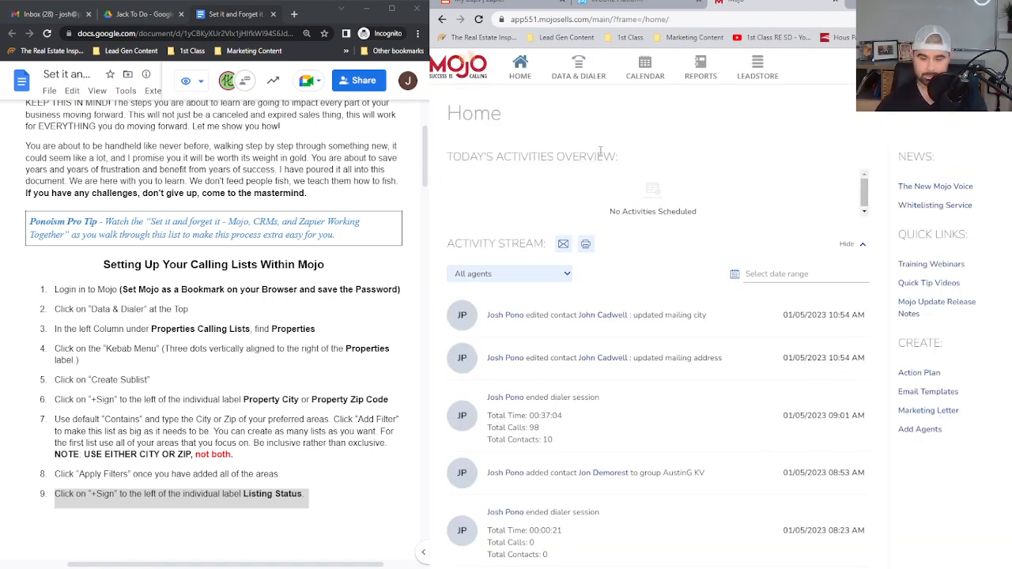
pyautogui.click(577, 73)
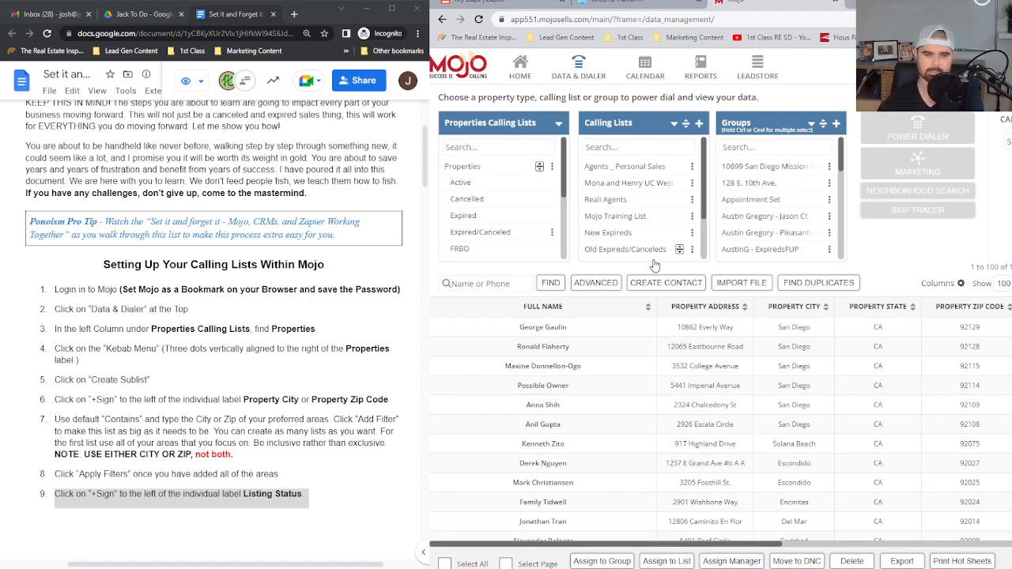
# Highlight the guide's instruction to find Properties under Properties Calling Lists and look through that list in Mojo
pyautogui.scroll(-1, 250, 313)
pyautogui.scroll(-2, 249, 314)
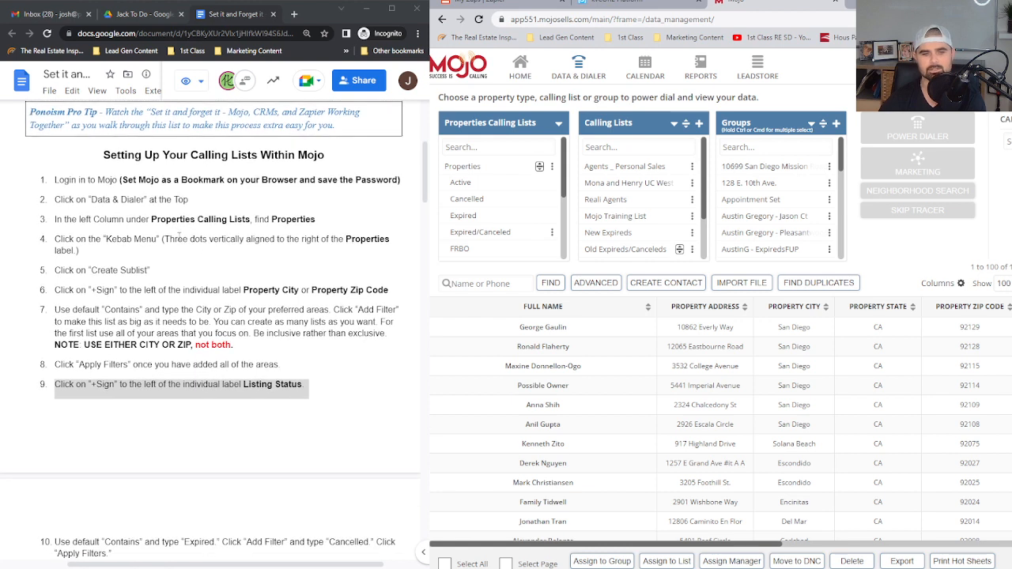
pyautogui.moveTo(127, 219); pyautogui.dragTo(320, 221)
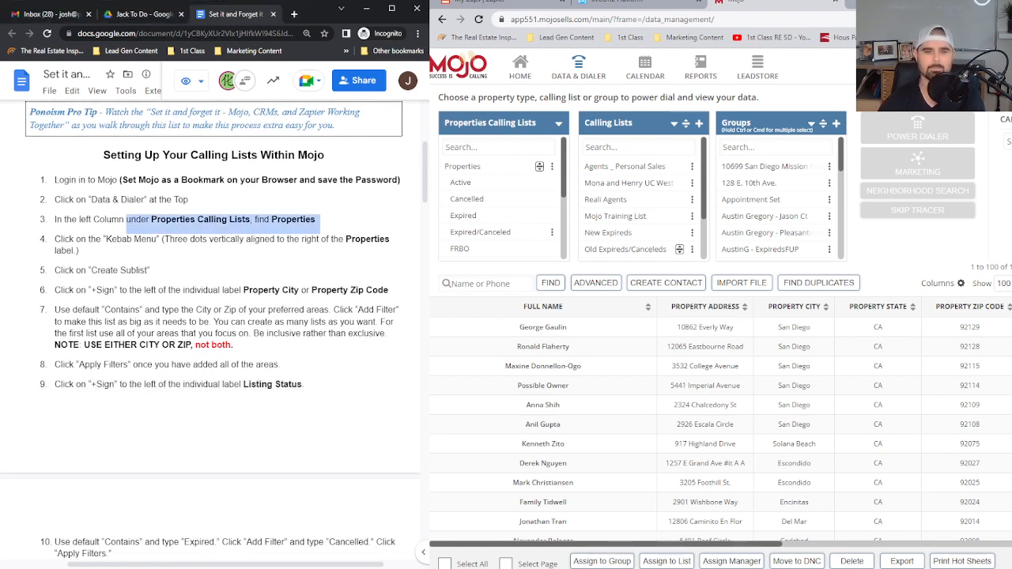
pyautogui.scroll(-2, 492, 198)
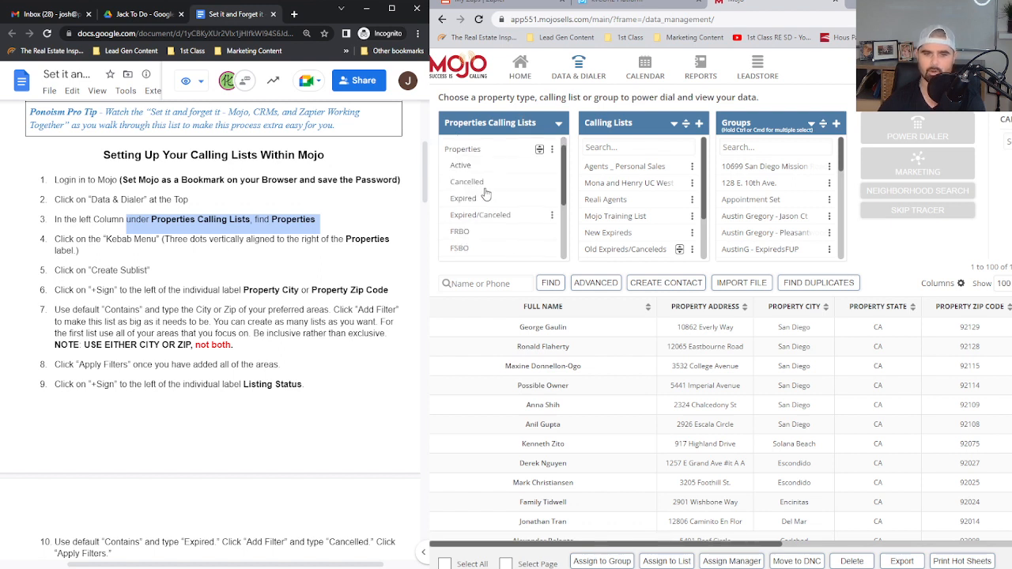
pyautogui.scroll(3, 510, 235)
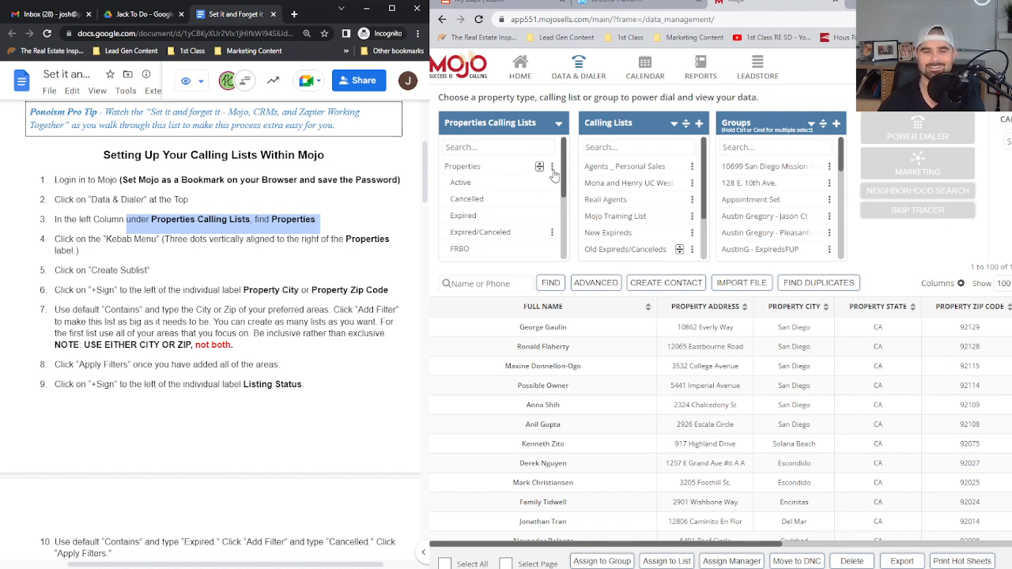
# Select the Properties calling list and start creating a sublist from it
pyautogui.click(552, 169)
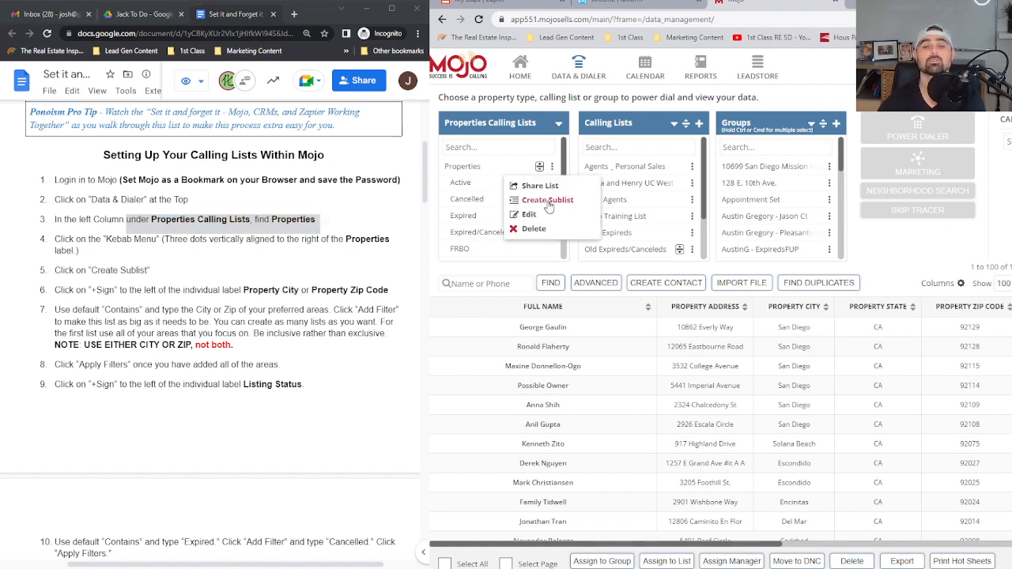
pyautogui.click(548, 203)
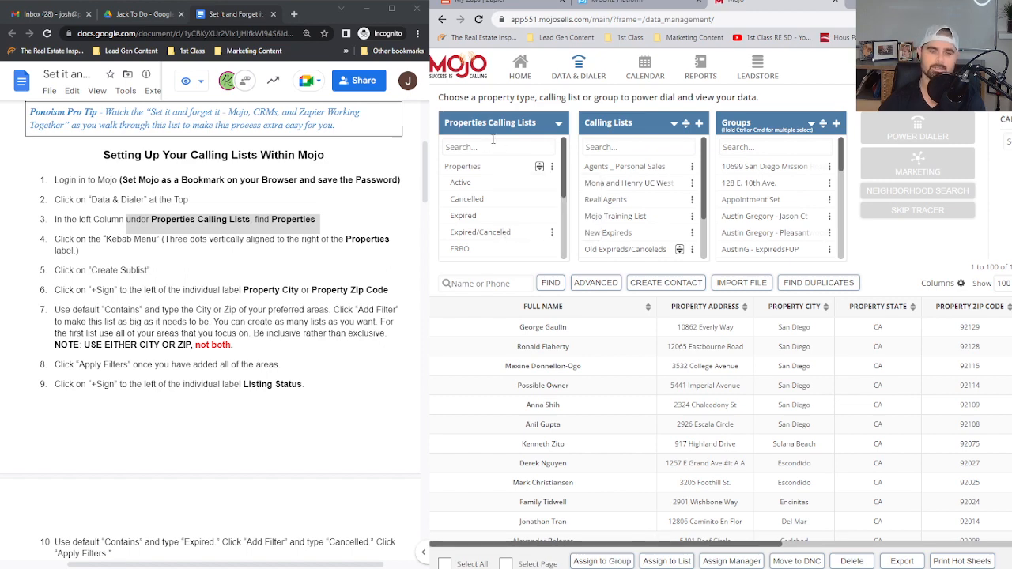
pyautogui.click(481, 175)
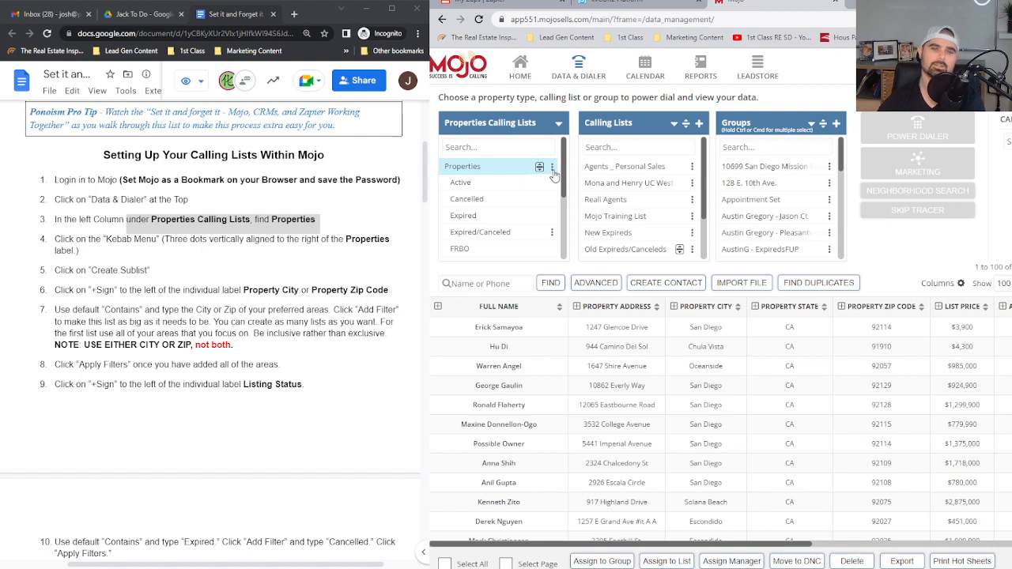
pyautogui.click(553, 169)
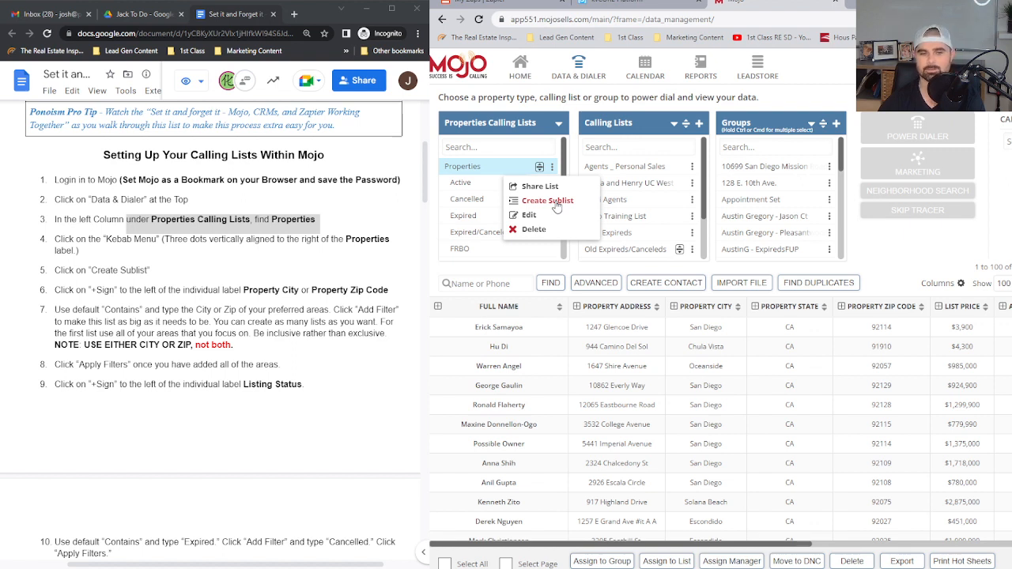
pyautogui.click(558, 204)
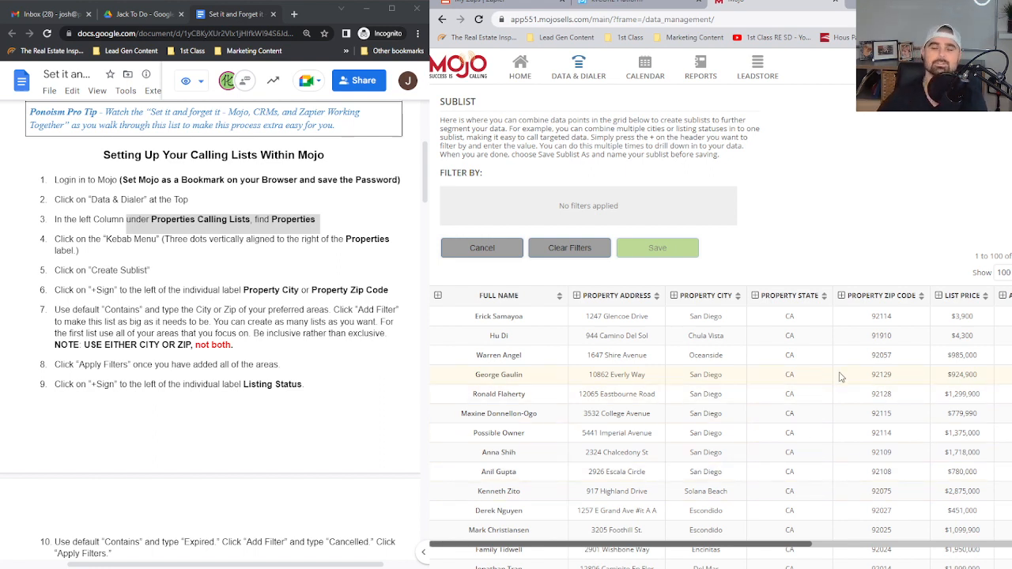
# Filter the sublist to property zip codes containing 91941 or 92108
pyautogui.click(841, 295)
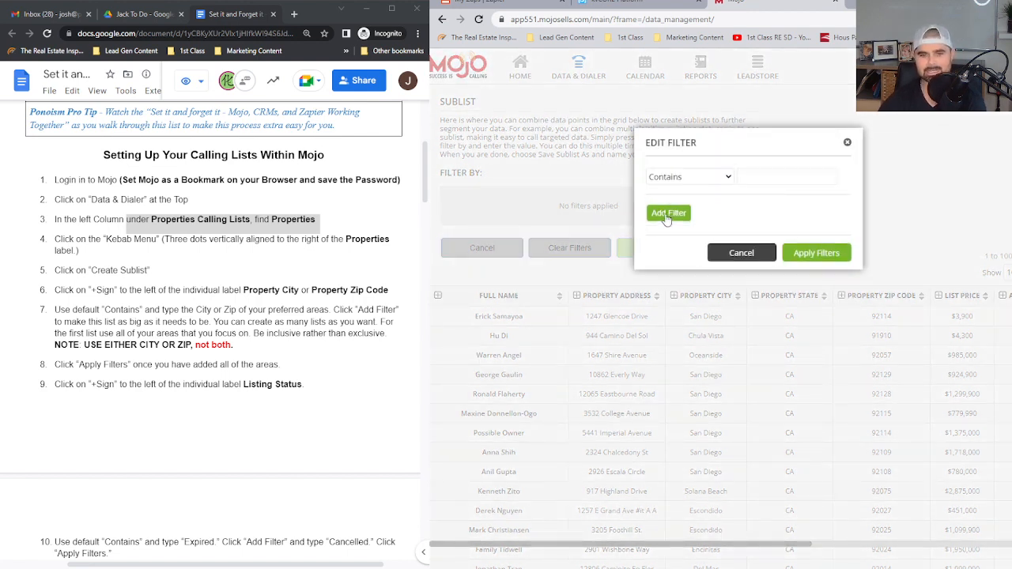
pyautogui.click(680, 216)
pyautogui.click(677, 237)
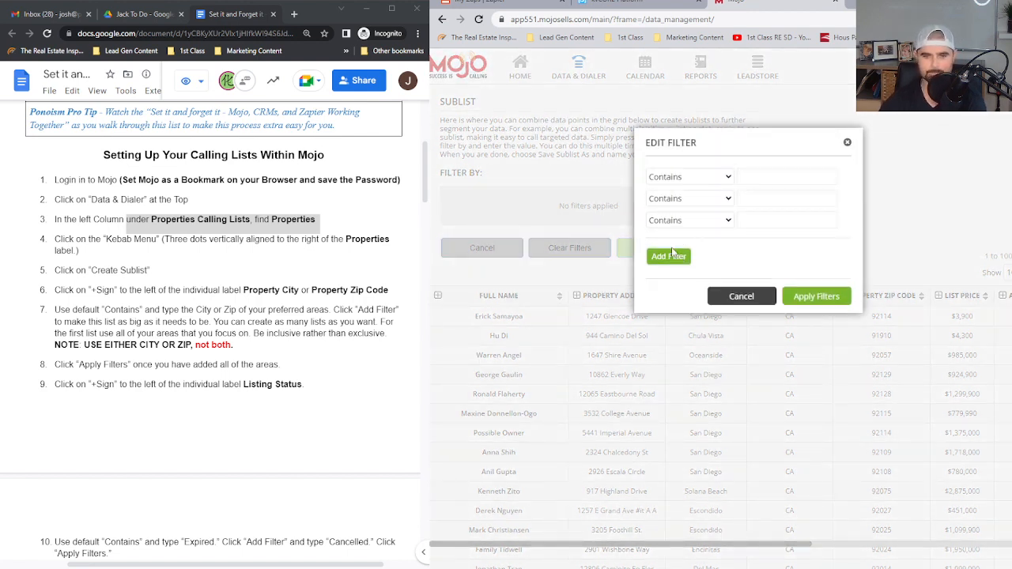
pyautogui.click(677, 260)
pyautogui.click(677, 281)
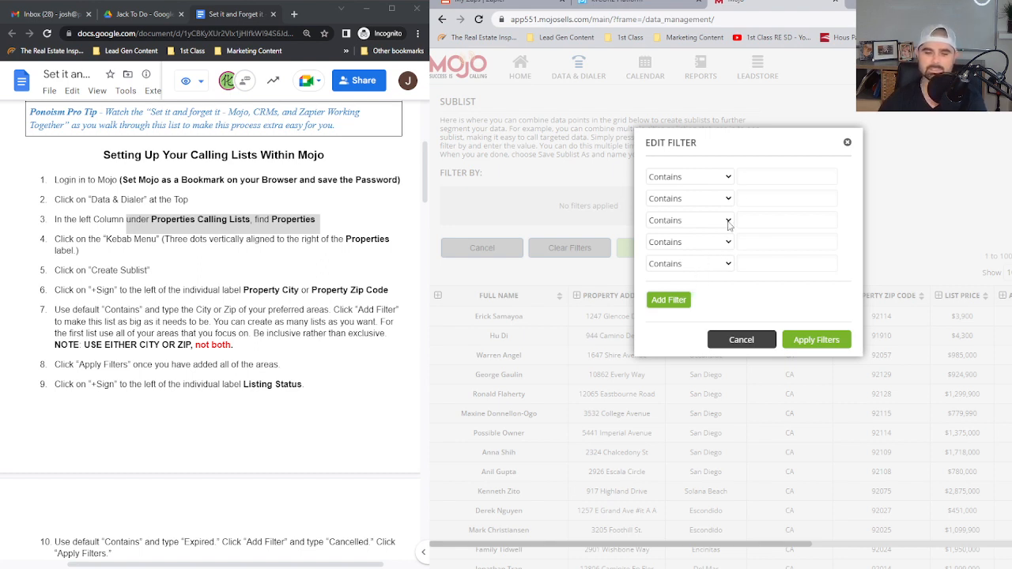
pyautogui.click(761, 176)
pyautogui.write('91941')
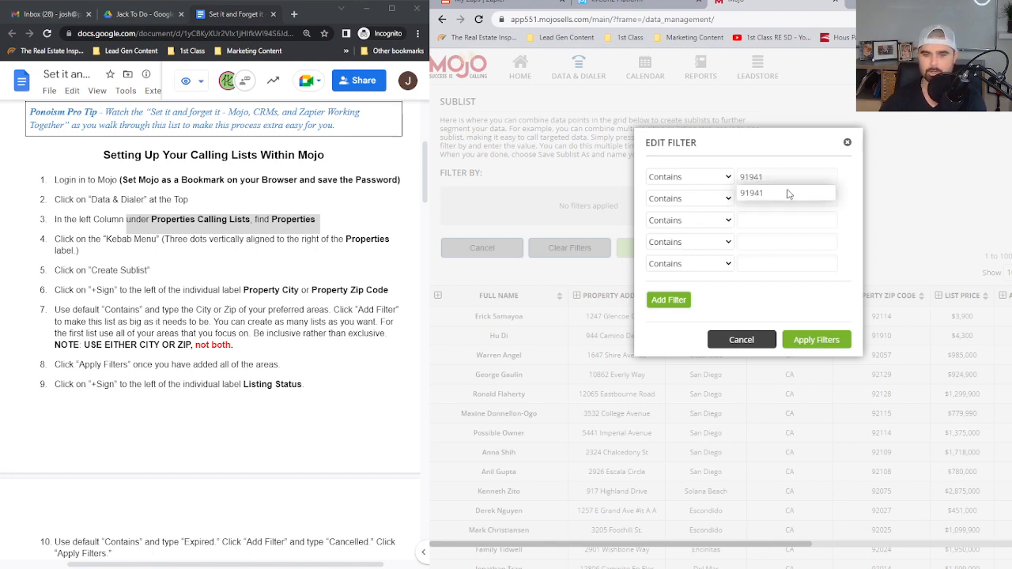
pyautogui.click(784, 193)
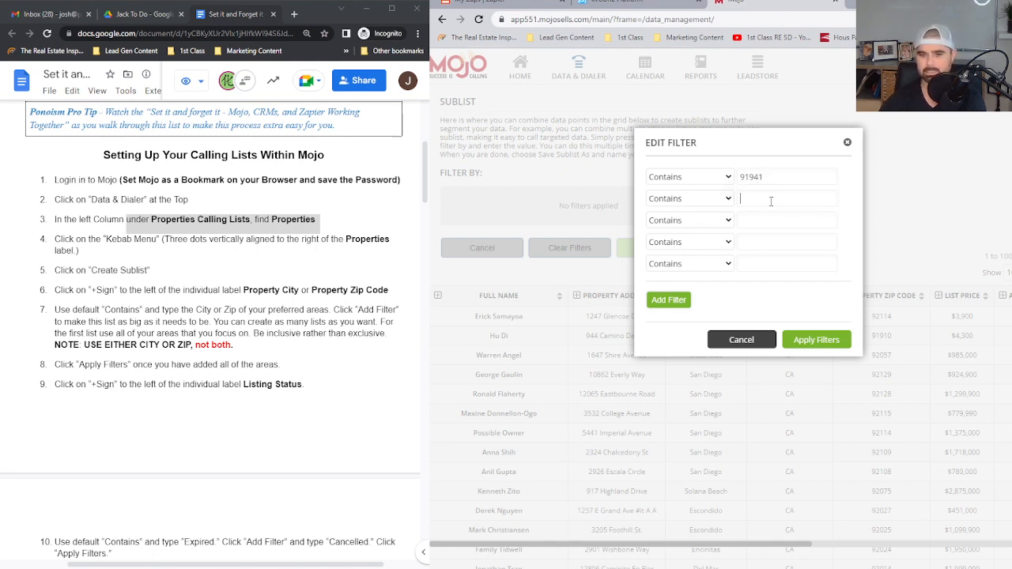
pyautogui.write('92108')
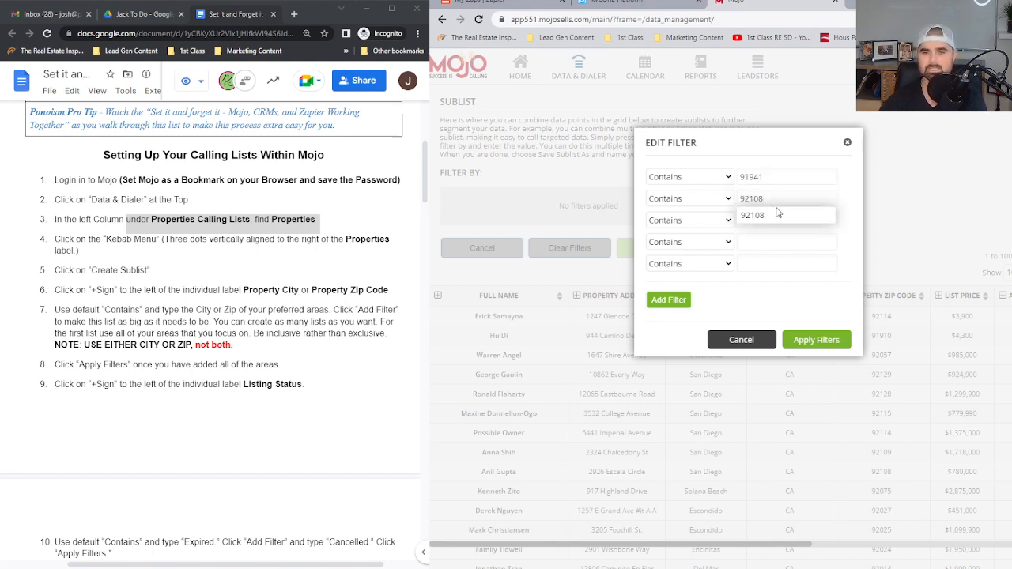
pyautogui.click(769, 221)
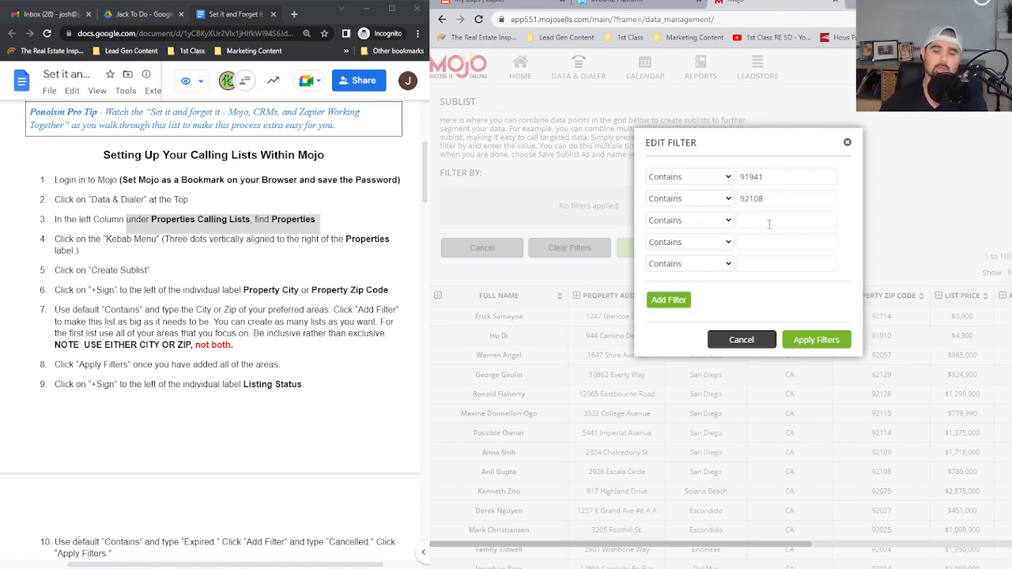
pyautogui.click(814, 342)
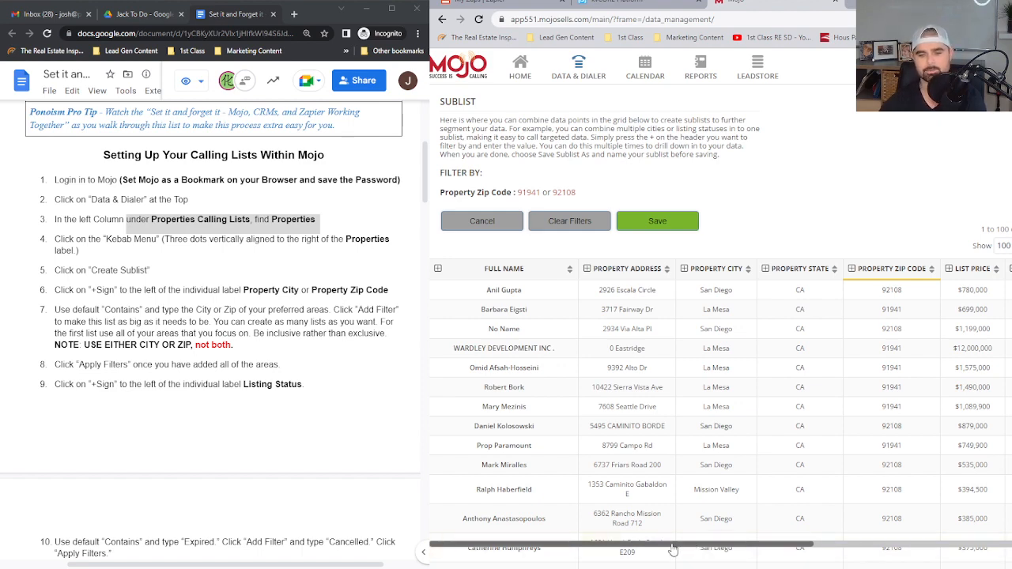
# Filter the sublist by listing status with the conditions Contains Expired, Contains Cancelled and Does Not Contain Active
pyautogui.moveTo(673, 549); pyautogui.dragTo(966, 529)
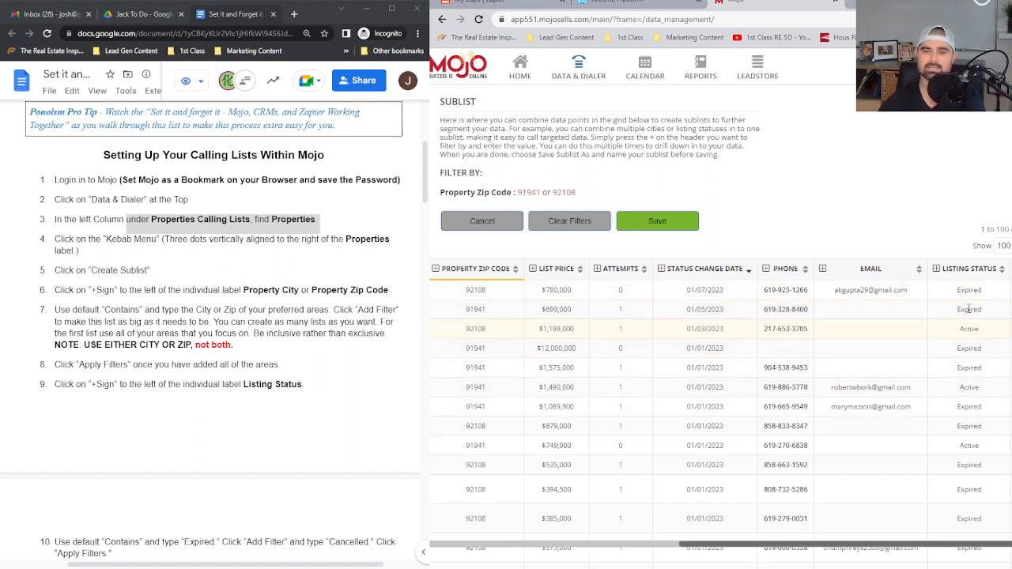
pyautogui.click(937, 269)
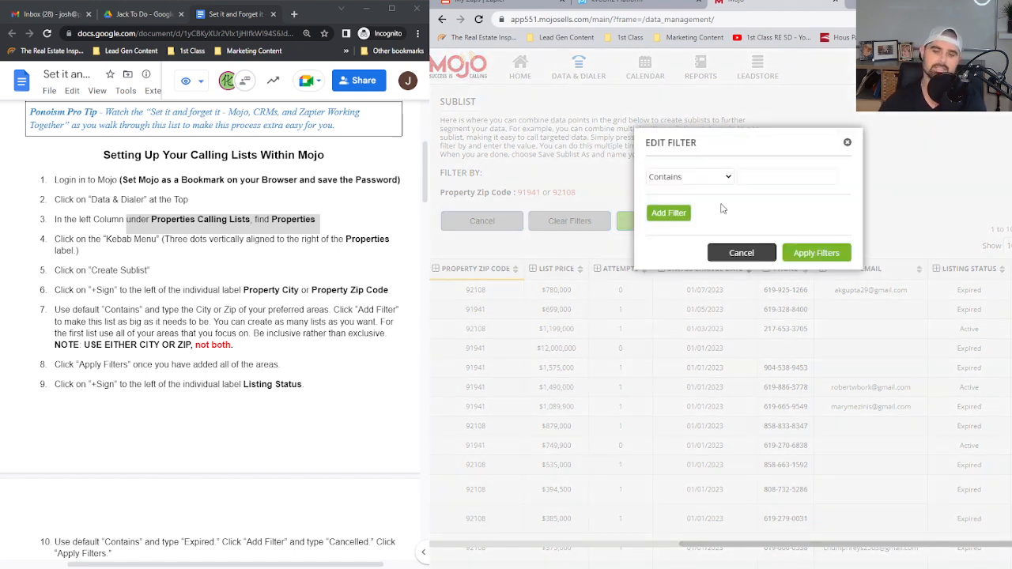
pyautogui.click(682, 216)
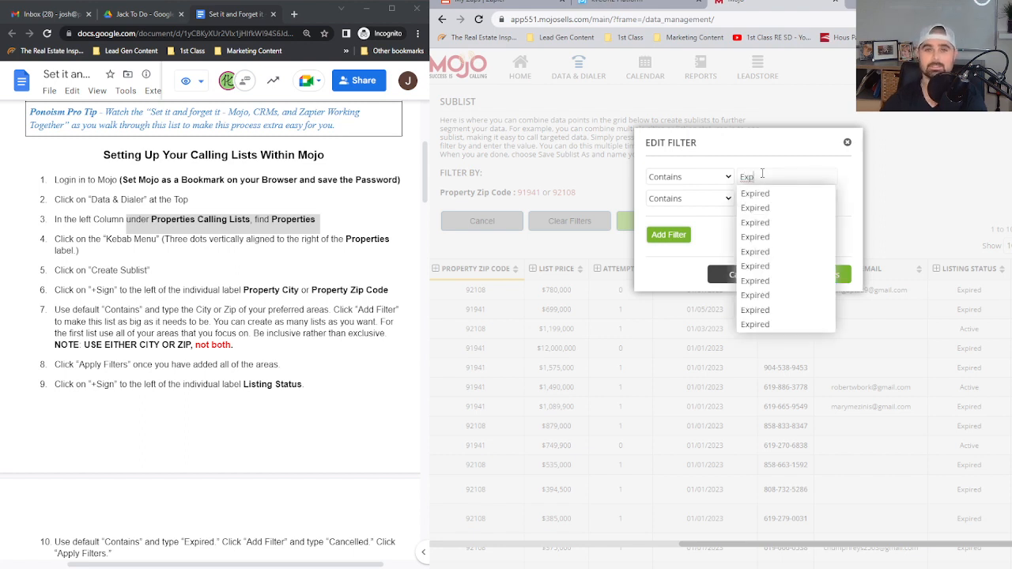
pyautogui.click(759, 194)
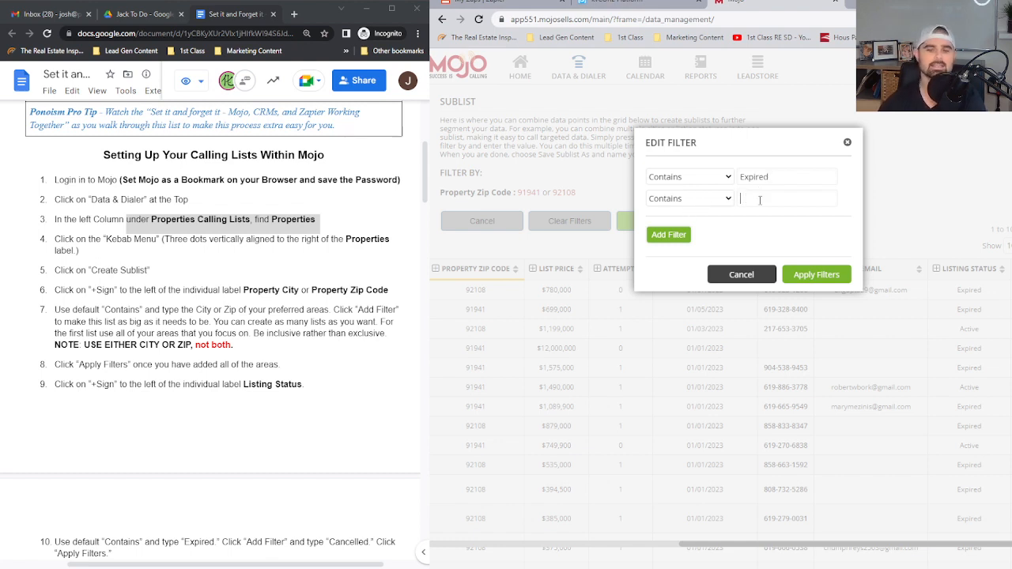
pyautogui.write('Can')
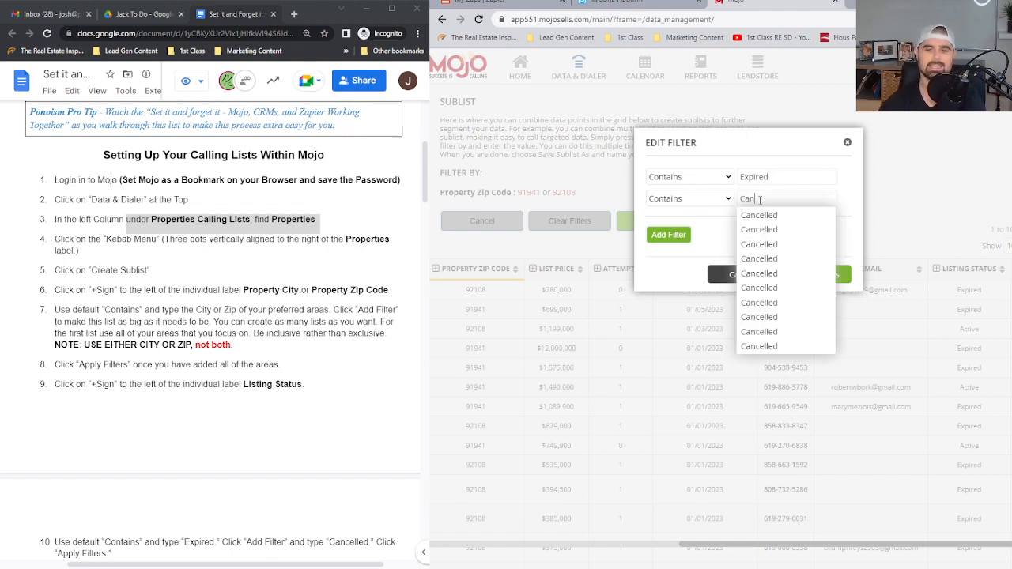
pyautogui.click(766, 218)
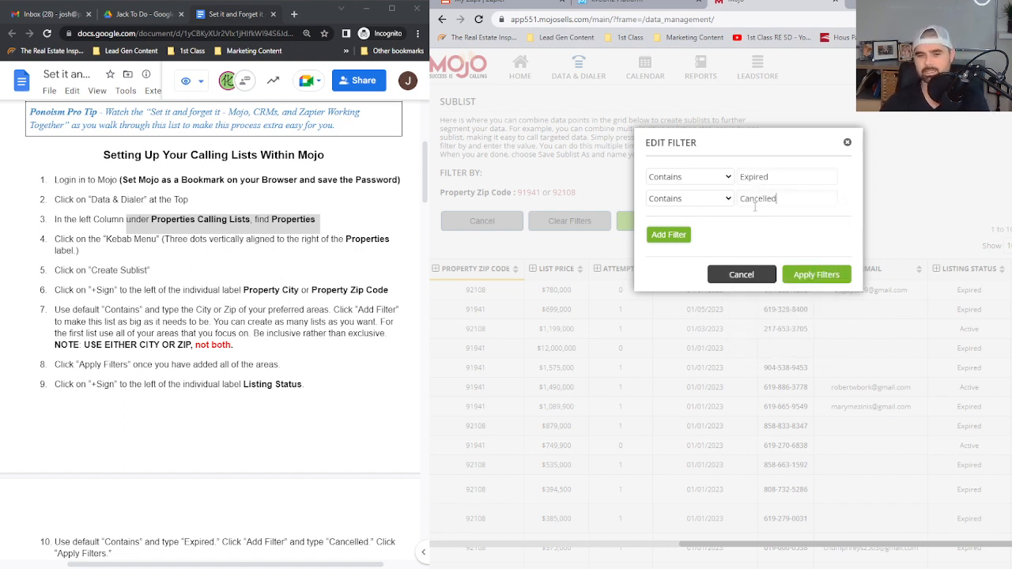
pyautogui.click(688, 233)
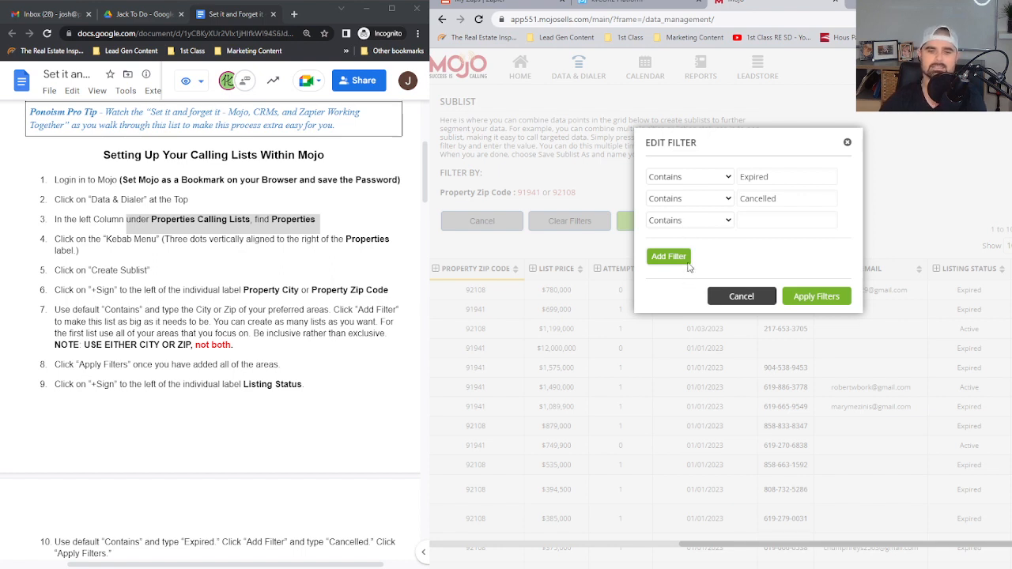
pyautogui.click(690, 253)
pyautogui.click(765, 221)
pyautogui.write('act')
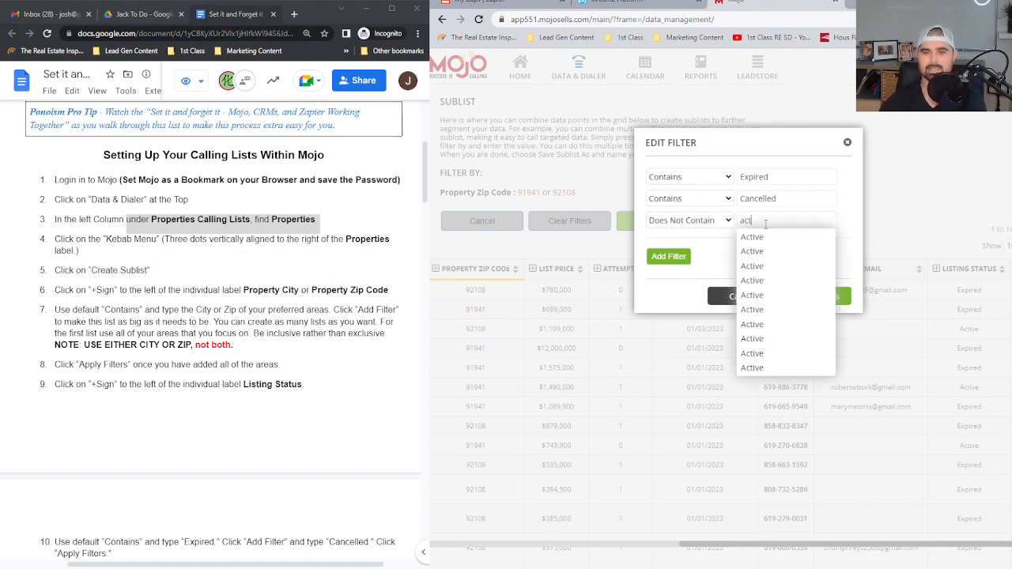
pyautogui.click(763, 243)
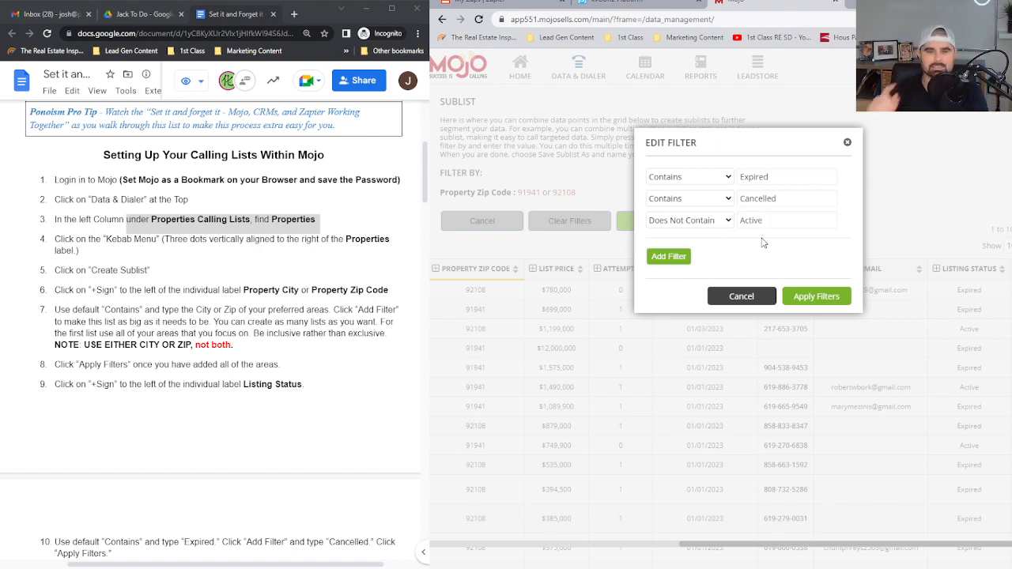
pyautogui.click(805, 299)
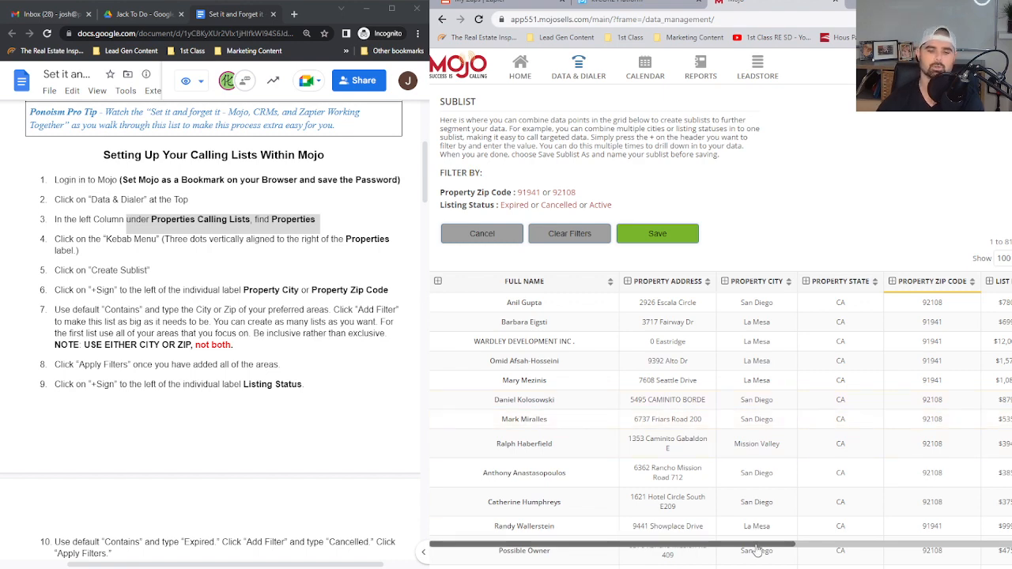
# Filter the sublist by list price with a From value of 250000
pyautogui.moveTo(757, 549); pyautogui.dragTo(925, 551)
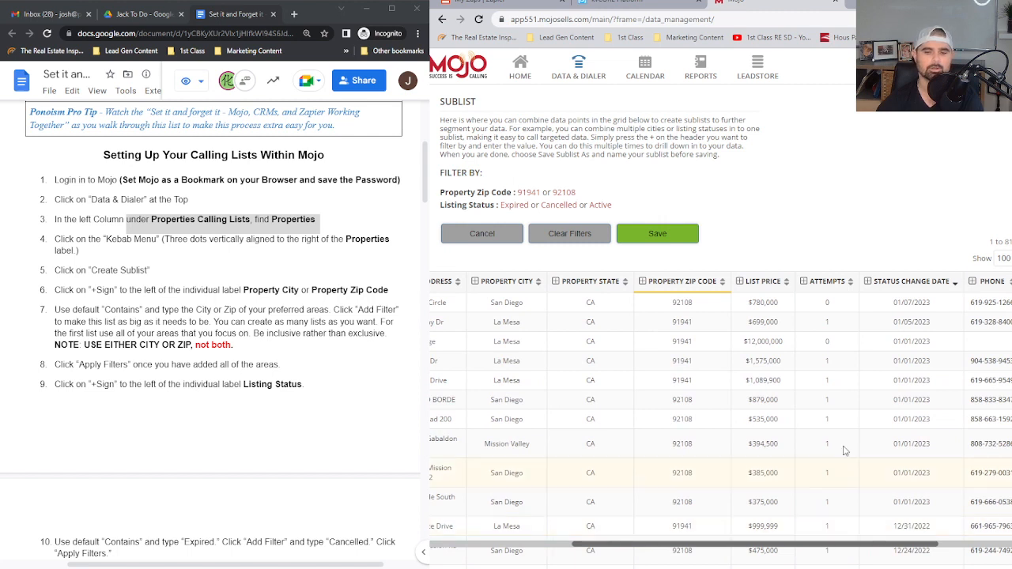
pyautogui.click(744, 284)
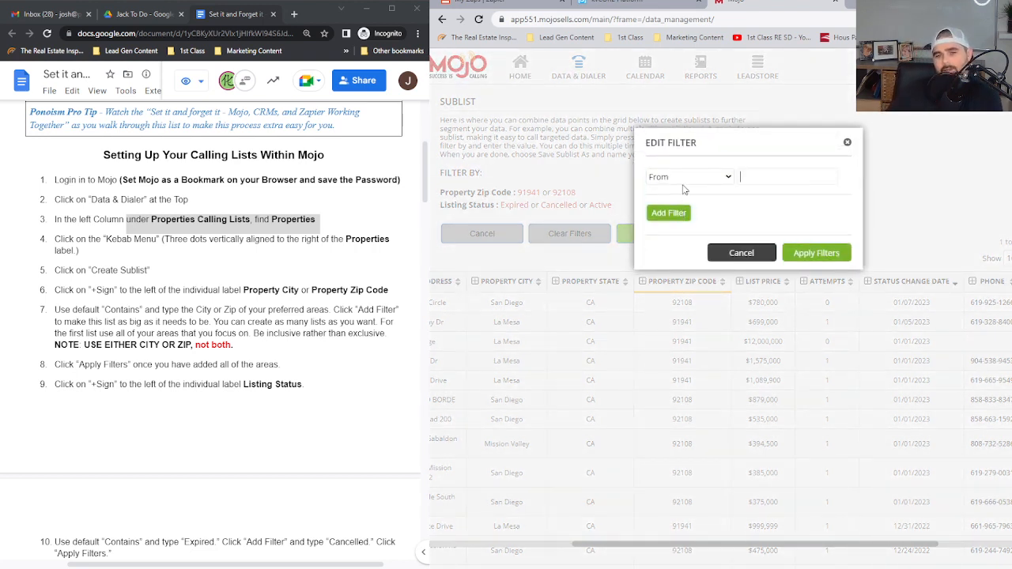
pyautogui.click(669, 213)
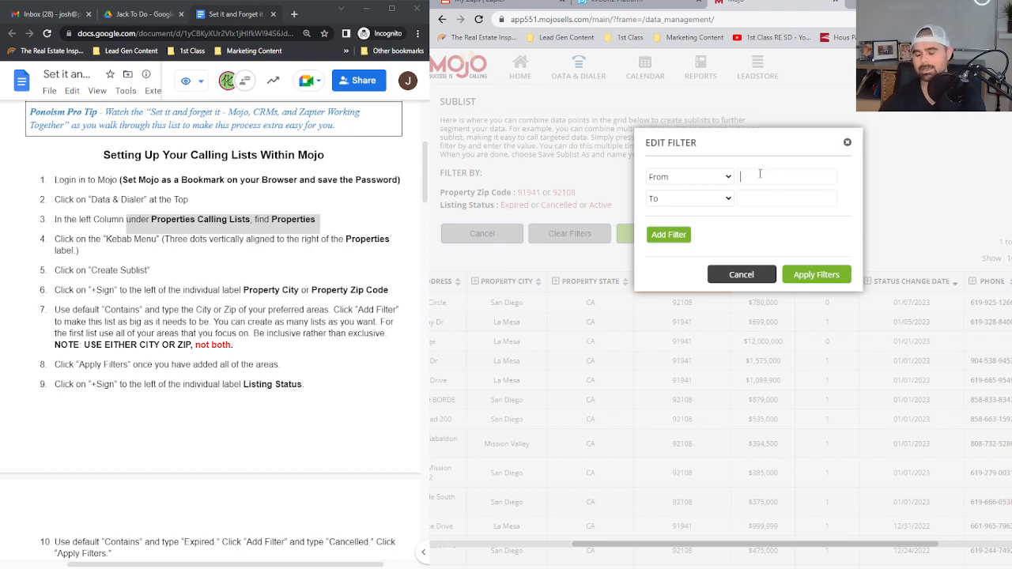
pyautogui.write('5000')
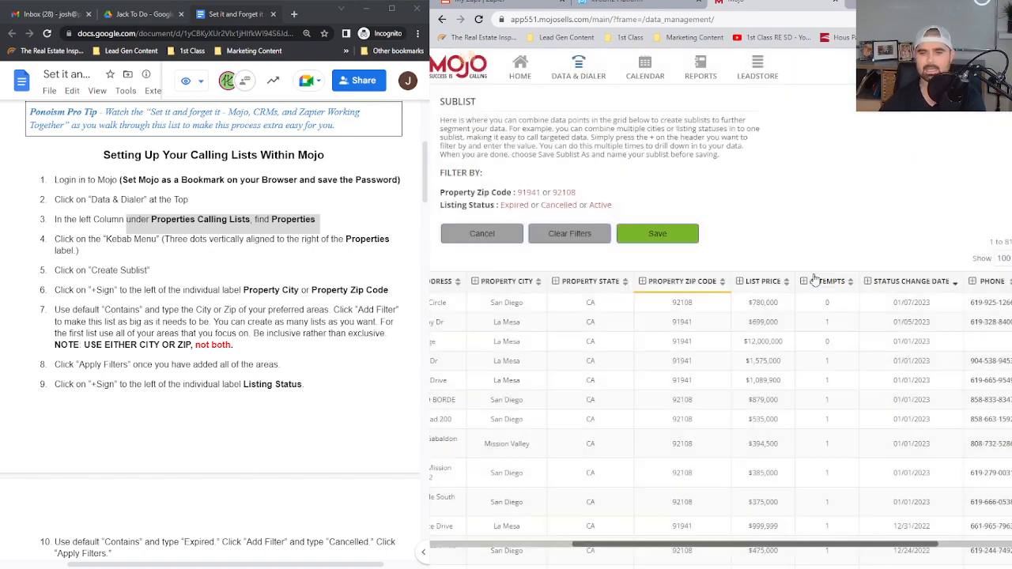
pyautogui.click(814, 274)
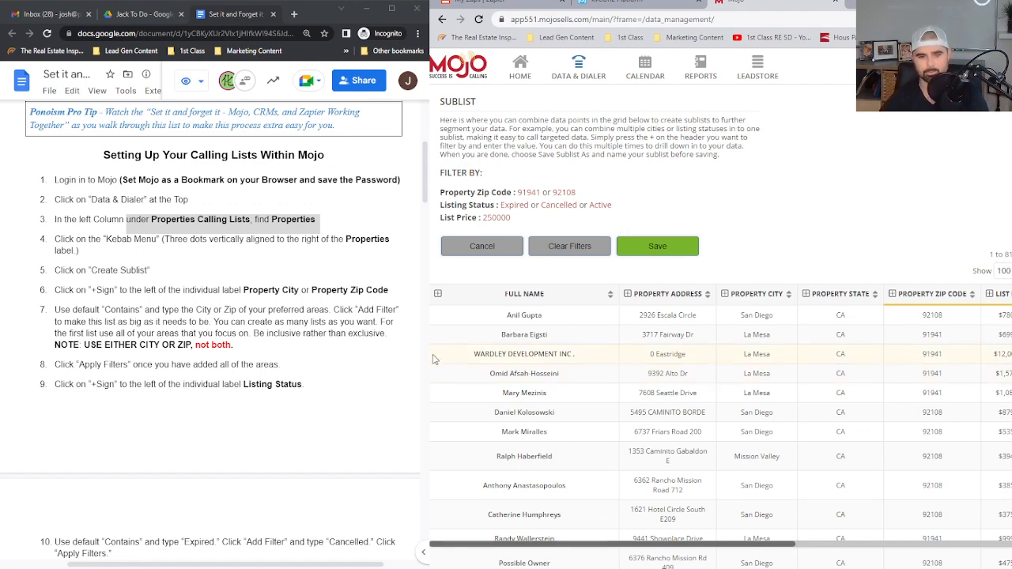
# Start saving the filtered sublist under the name Expired/Cancelled, but discard both the name and the sublist without saving
pyautogui.scroll(-3, 256, 339)
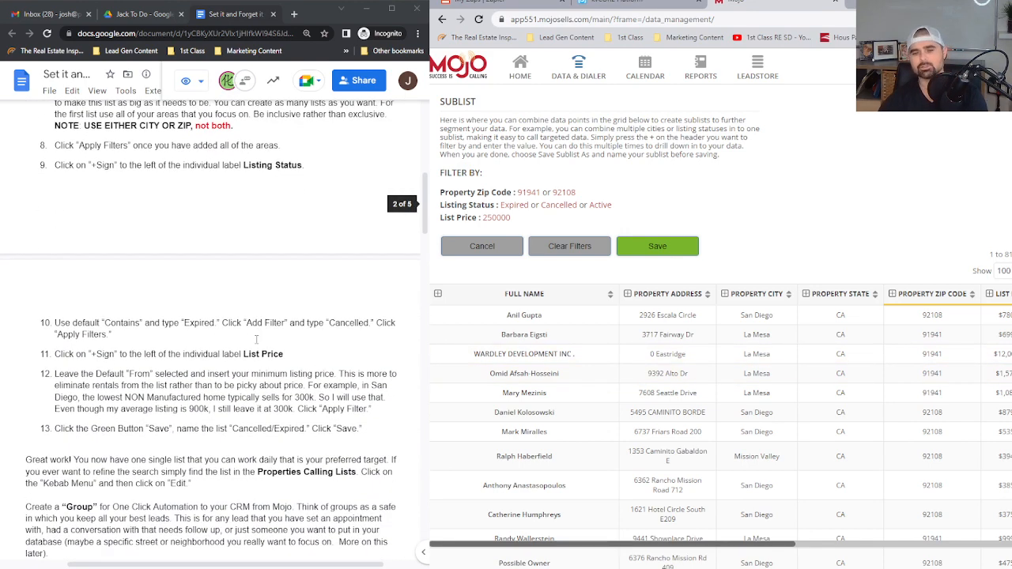
pyautogui.click(663, 247)
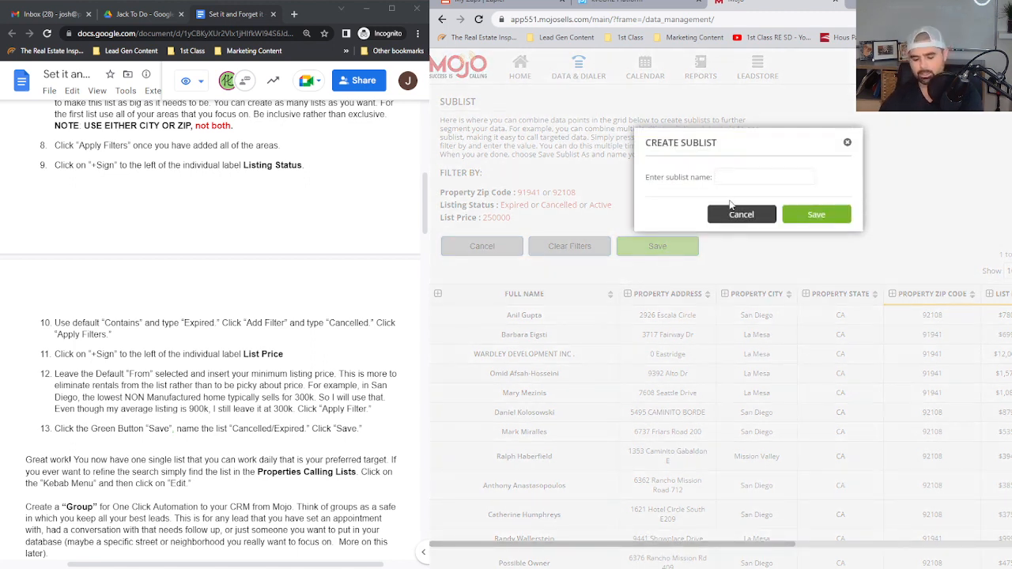
pyautogui.write('Expired')
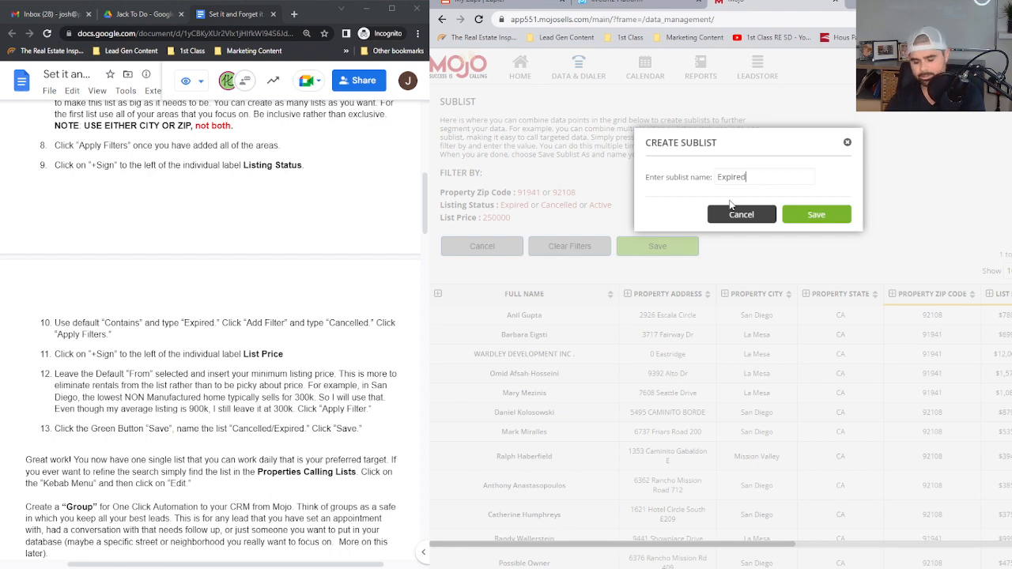
pyautogui.write('/Cancelled')
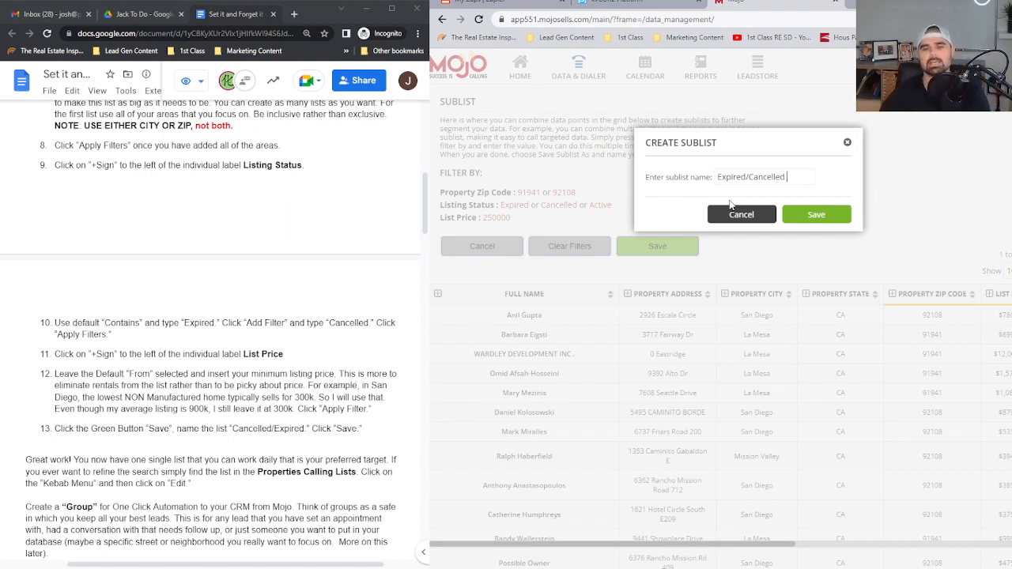
pyautogui.click(845, 144)
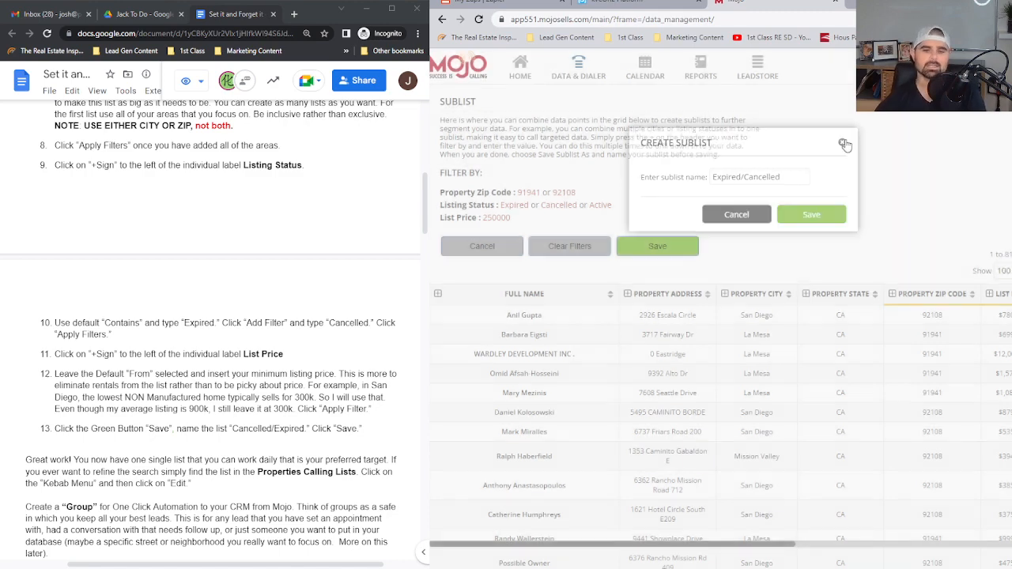
pyautogui.click(494, 247)
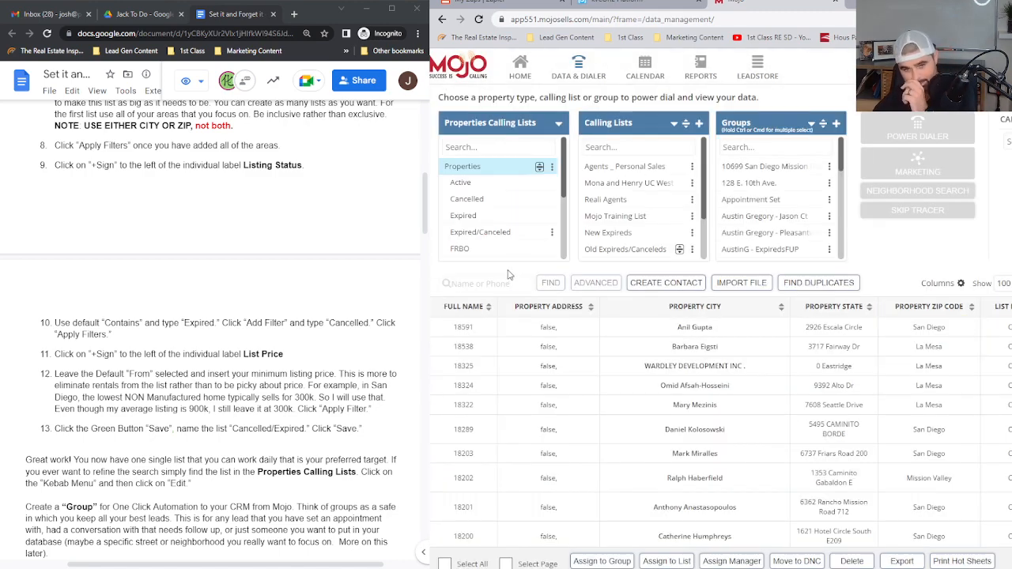
# Select the existing Expired/Canceled list under Properties and look at its power dialer call settings without starting a call session
pyautogui.click(484, 232)
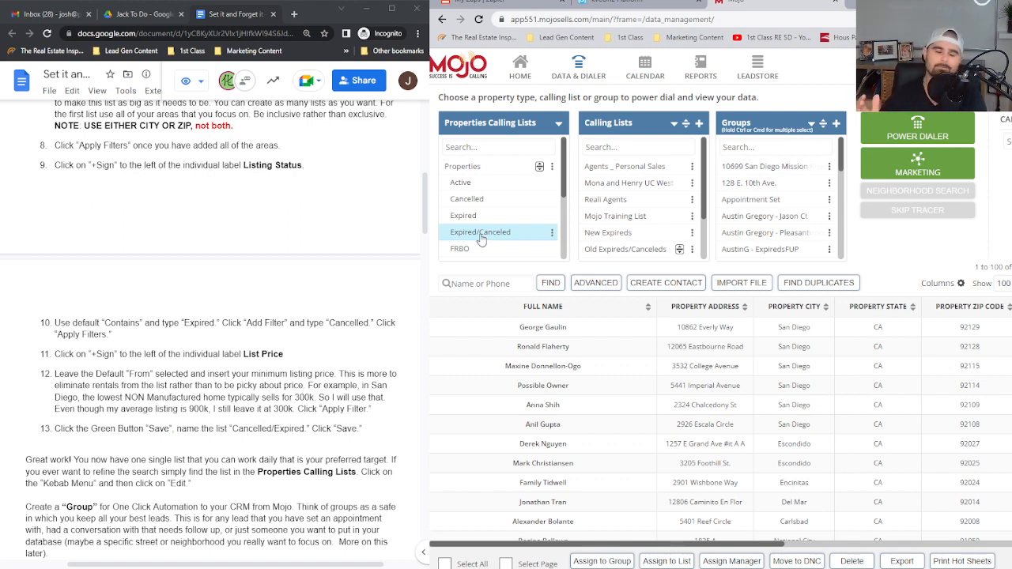
pyautogui.click(946, 138)
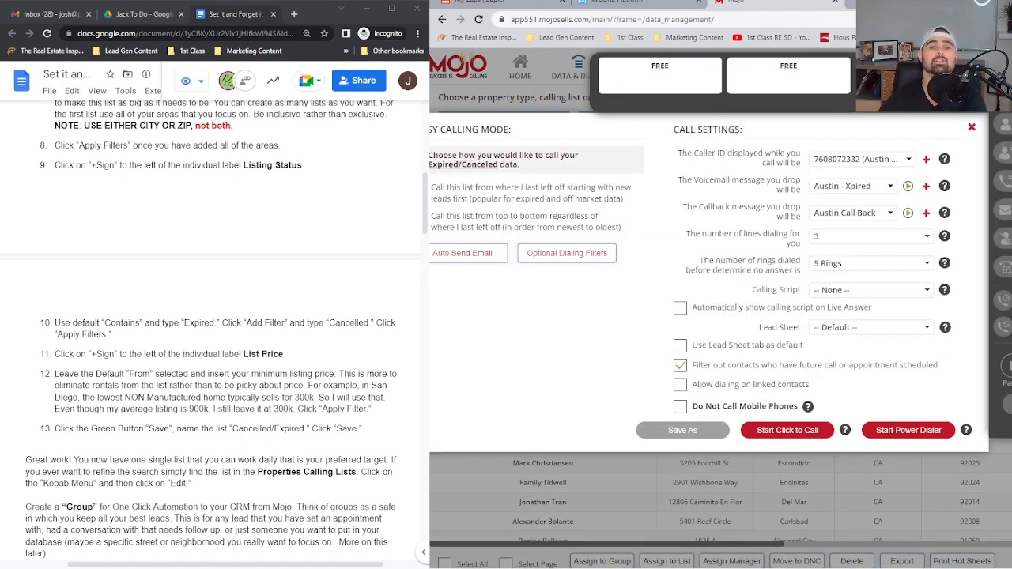
pyautogui.click(972, 128)
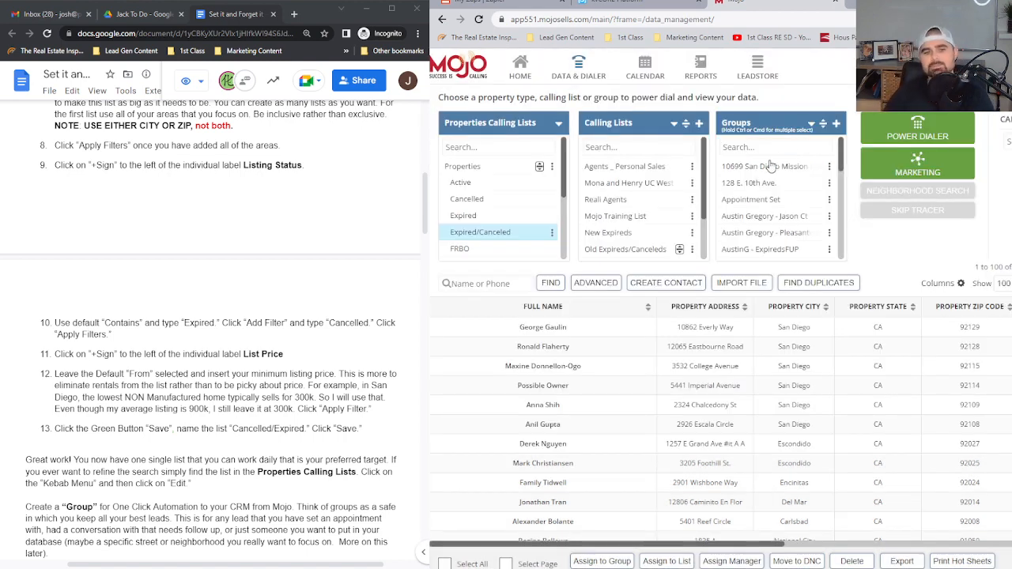
pyautogui.scroll(-3, 307, 234)
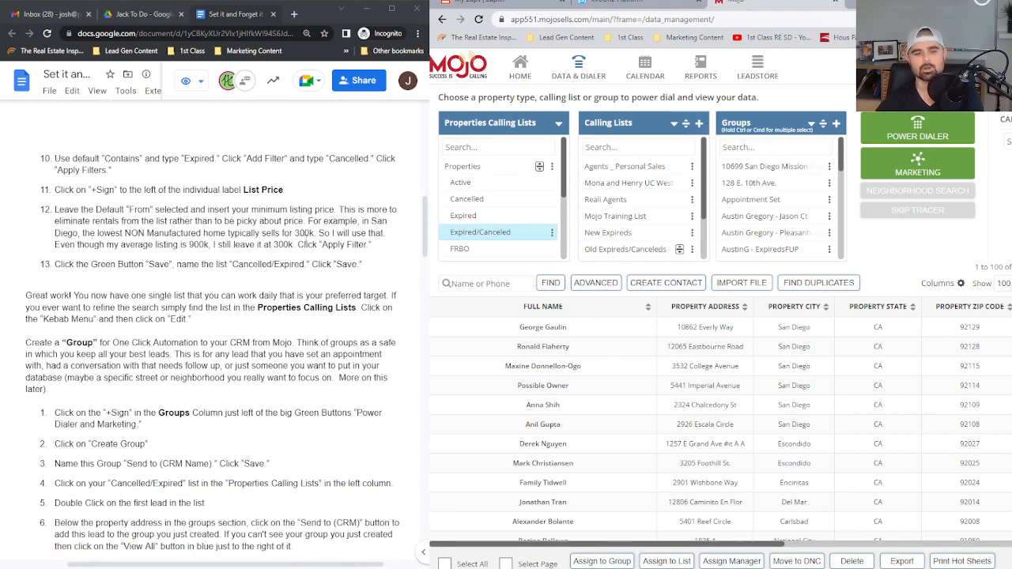